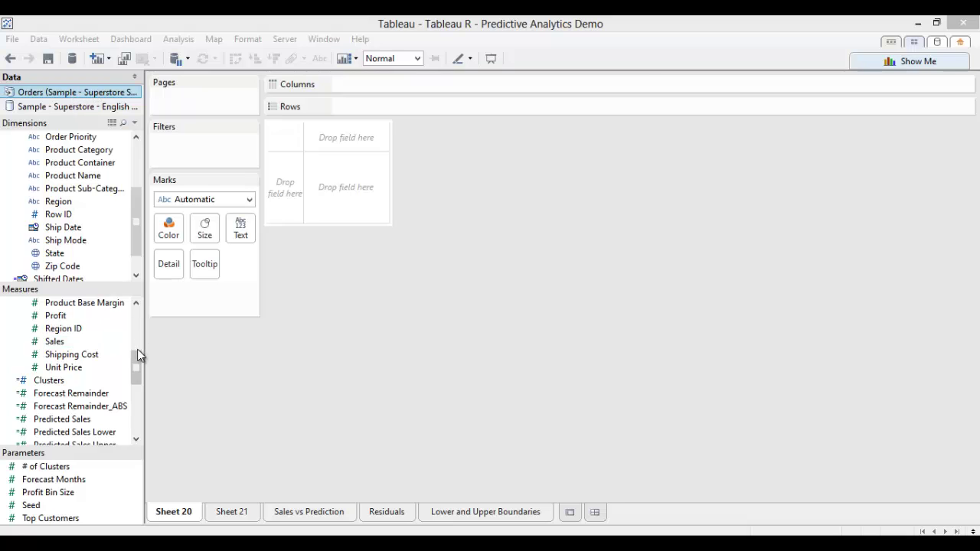
Step: Bring the Customers$ and Orders$ measure groups into view in the data pane
left_click_drag(136, 354, 138, 312)
left_click(69, 307)
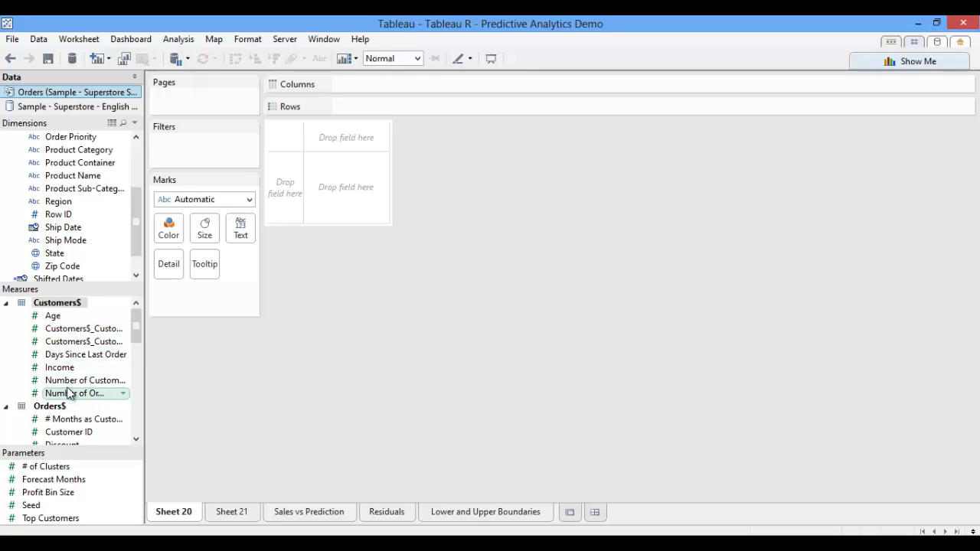
left_click(56, 408)
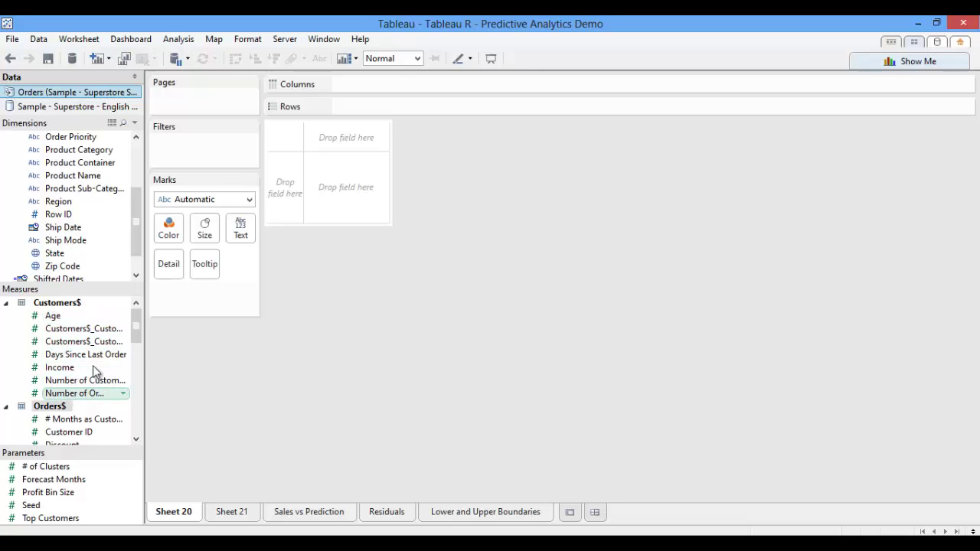
left_click_drag(134, 329, 136, 385)
Step: Wrap MonthsCustomer as log(MonthsCustomer) in the Predicted Sales lm formula and save it
right_click(70, 396)
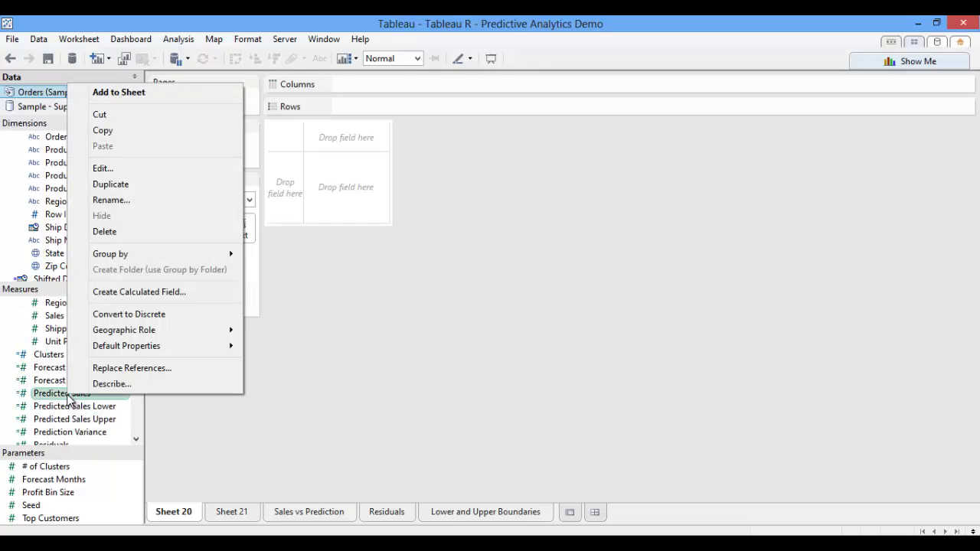
left_click(124, 170)
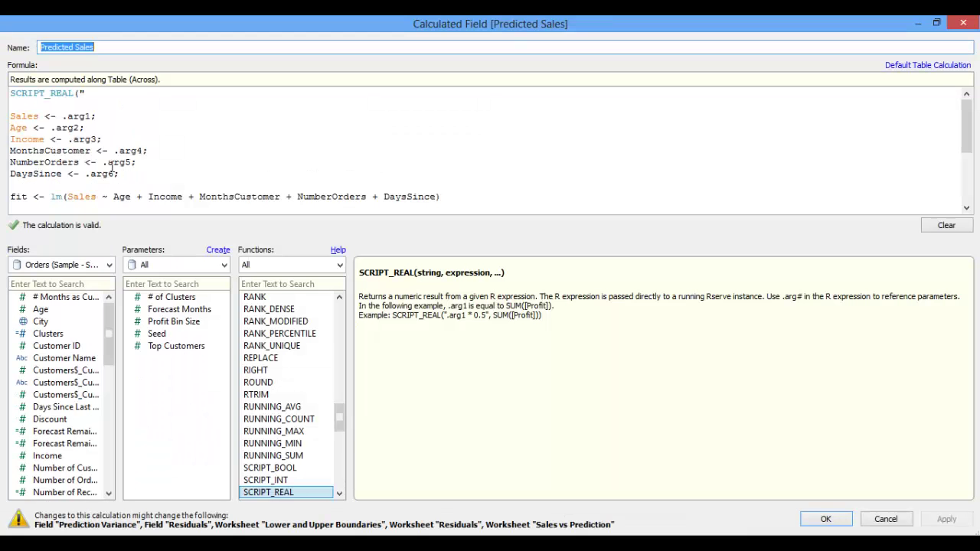
double_click(25, 93)
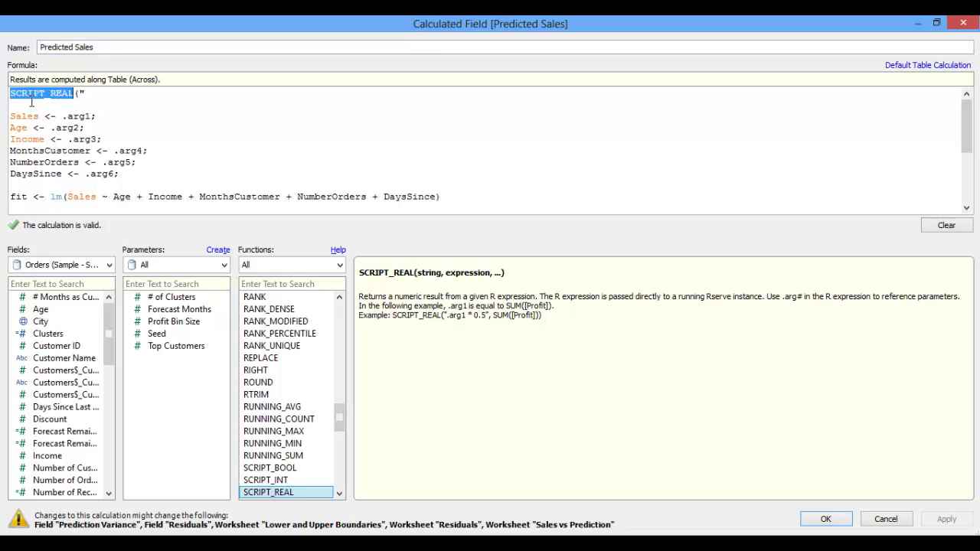
left_click(110, 118)
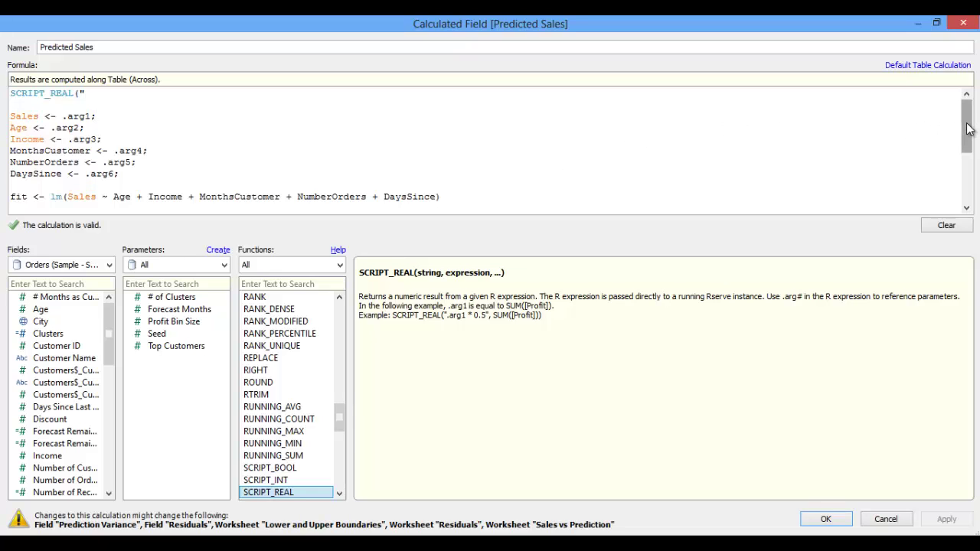
left_click_drag(968, 130, 975, 150)
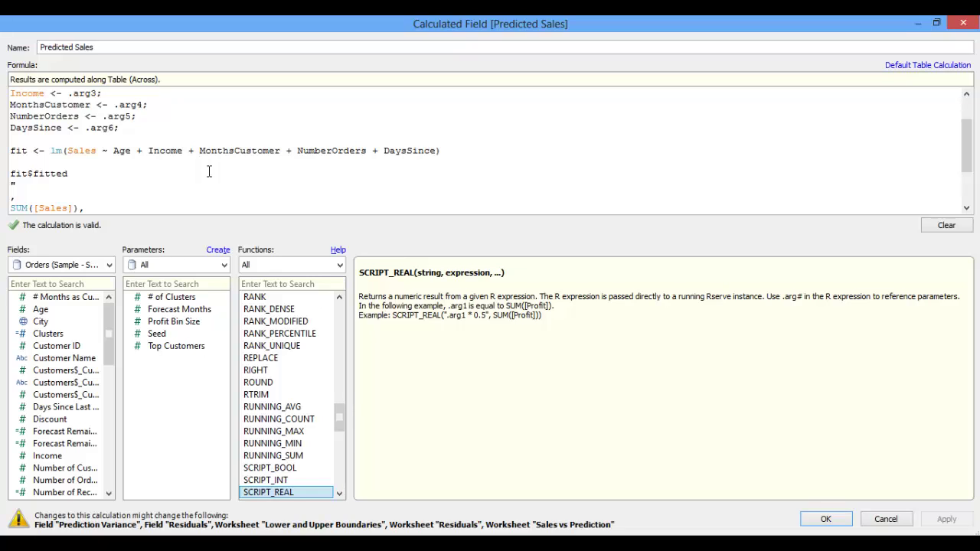
type("log")
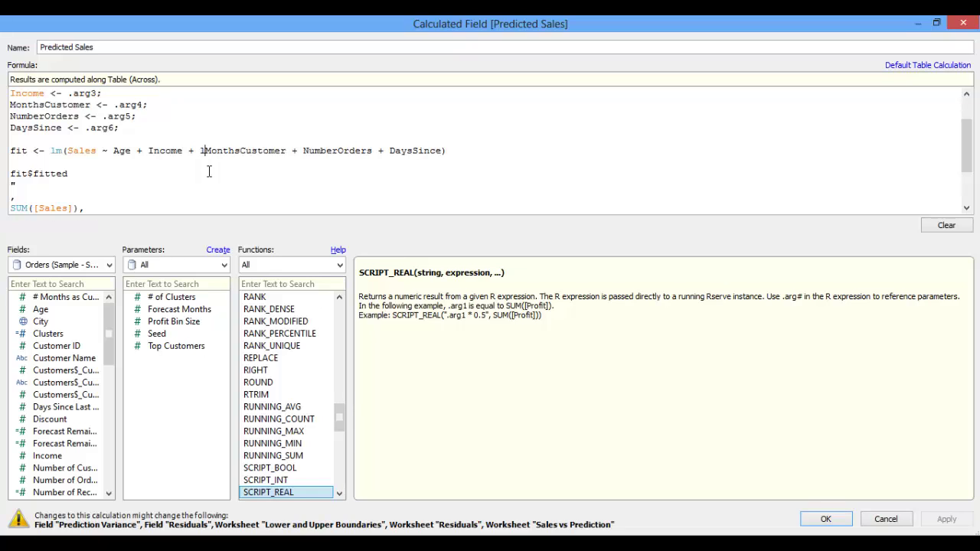
type("(")
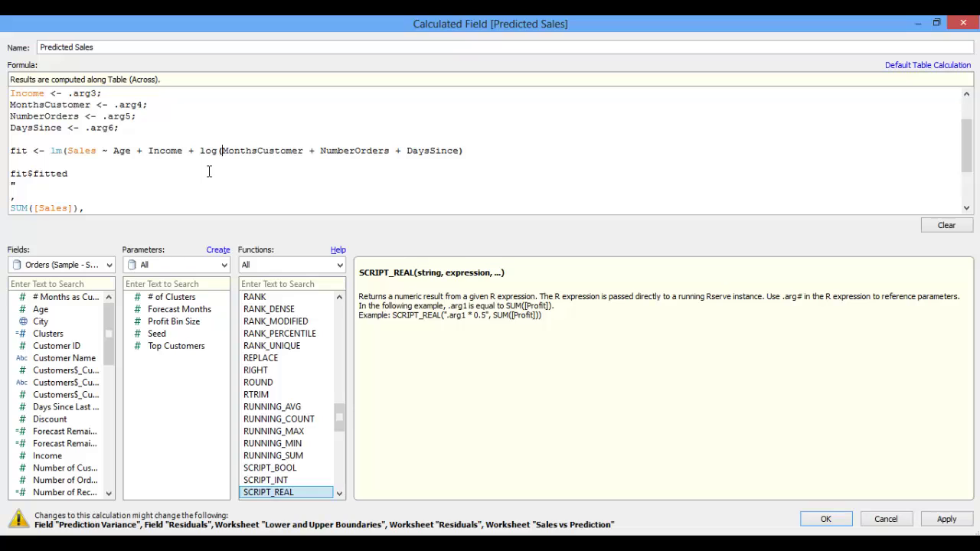
left_click(305, 151)
type(")")
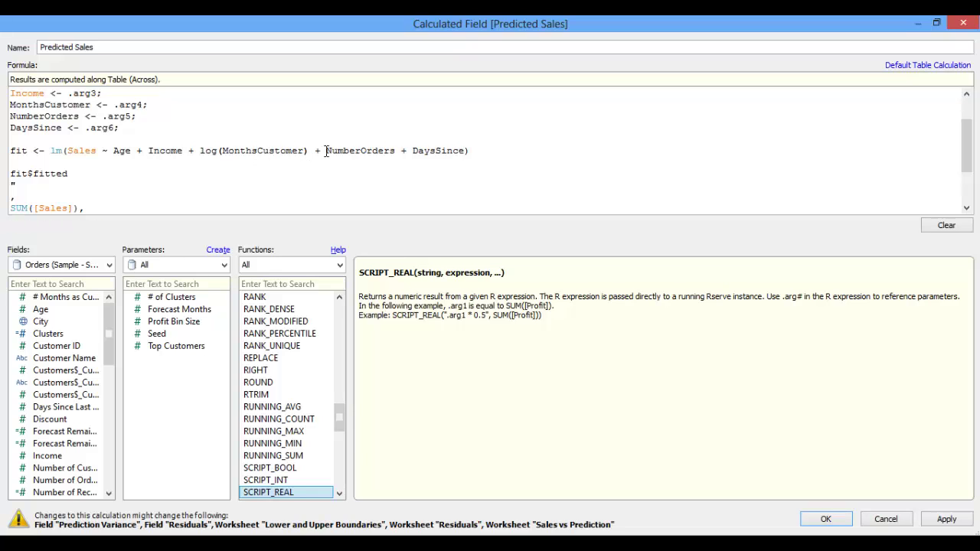
left_click_drag(977, 157, 975, 171)
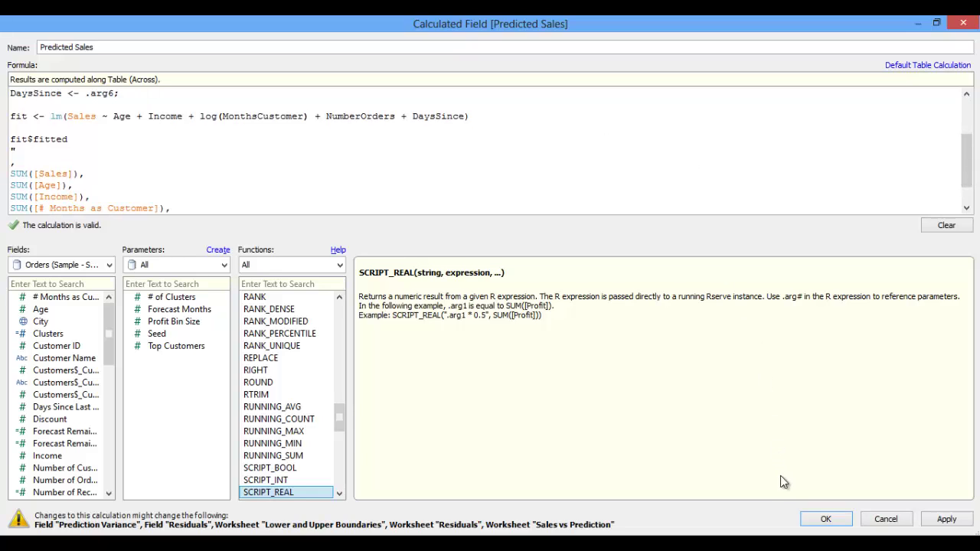
left_click(826, 521)
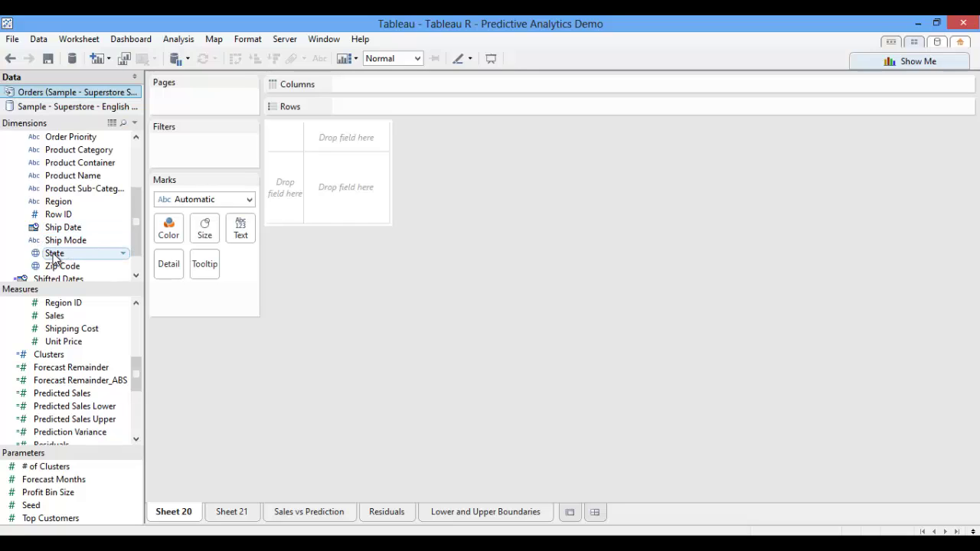
Step: Put State on Rows, with SUM(Sales) and Predicted Sales as side-by-side bars on Columns
left_click_drag(53, 261, 393, 110)
left_click_drag(55, 316, 395, 82)
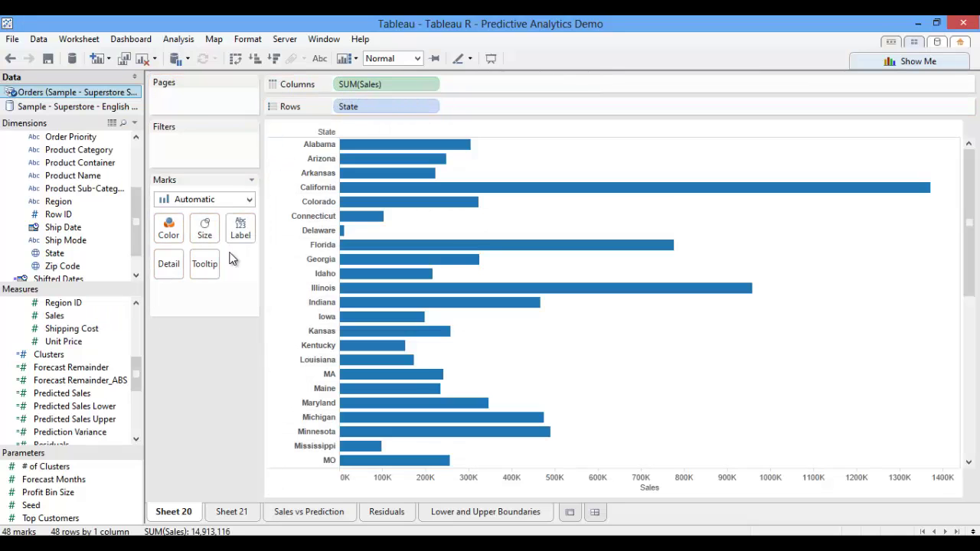
left_click_drag(76, 397, 543, 85)
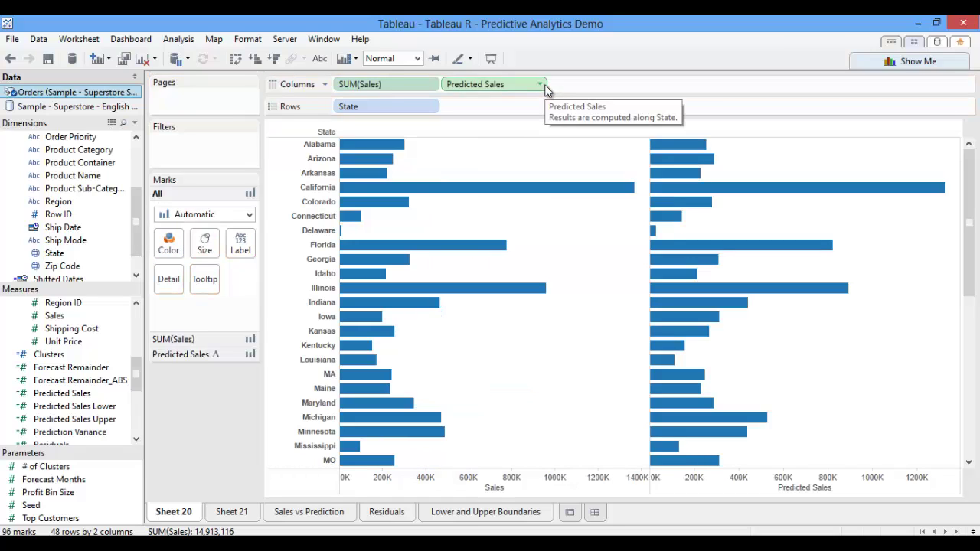
right_click(495, 86)
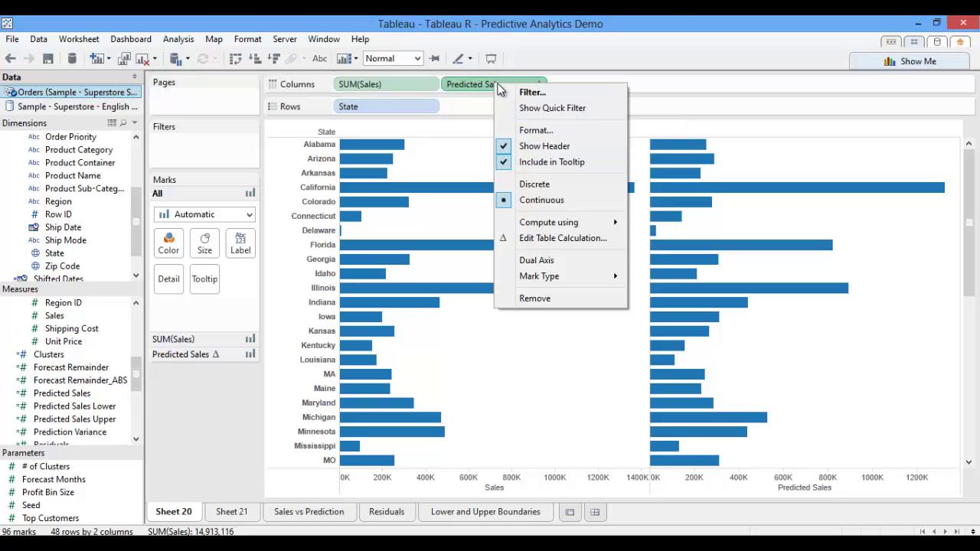
Step: Overlay Predicted Sales on Sales as a dual axis with synchronized scales
left_click(576, 261)
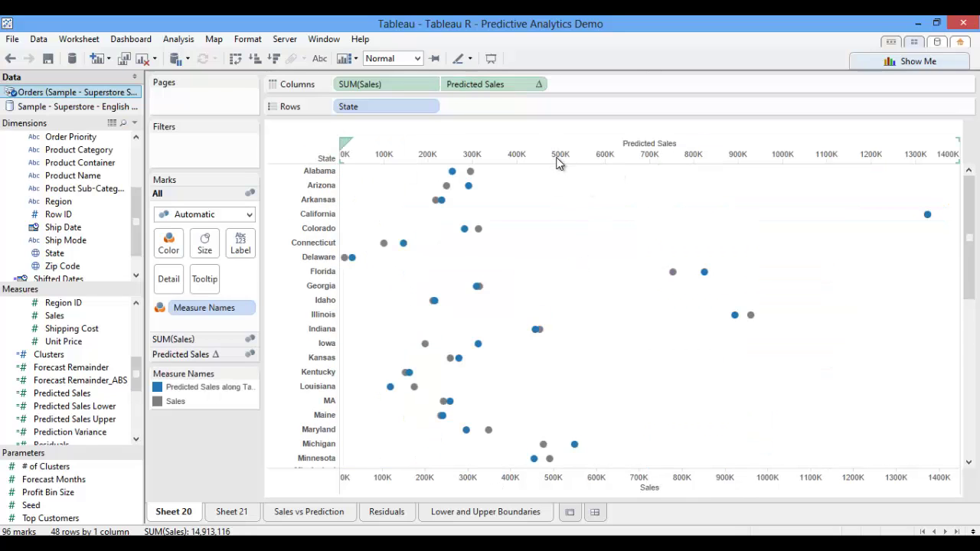
right_click(560, 160)
left_click(600, 244)
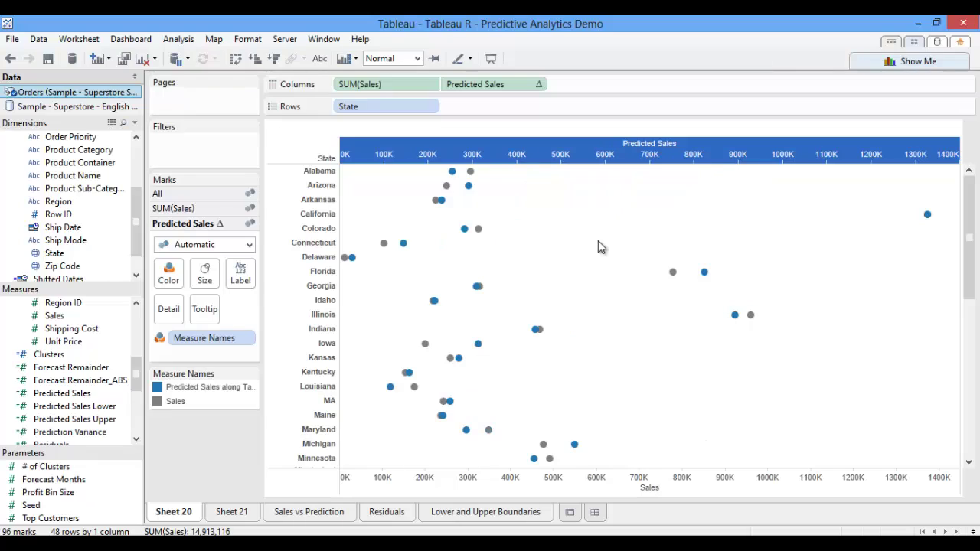
left_click(215, 447)
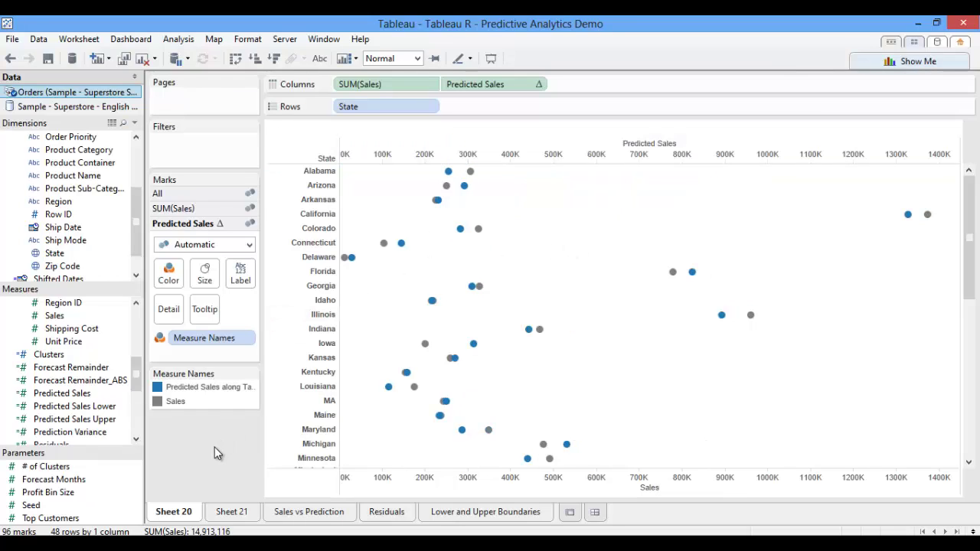
Step: Change the SUM(Sales) mark type to Bar, keeping predicted sales as dots
left_click(200, 209)
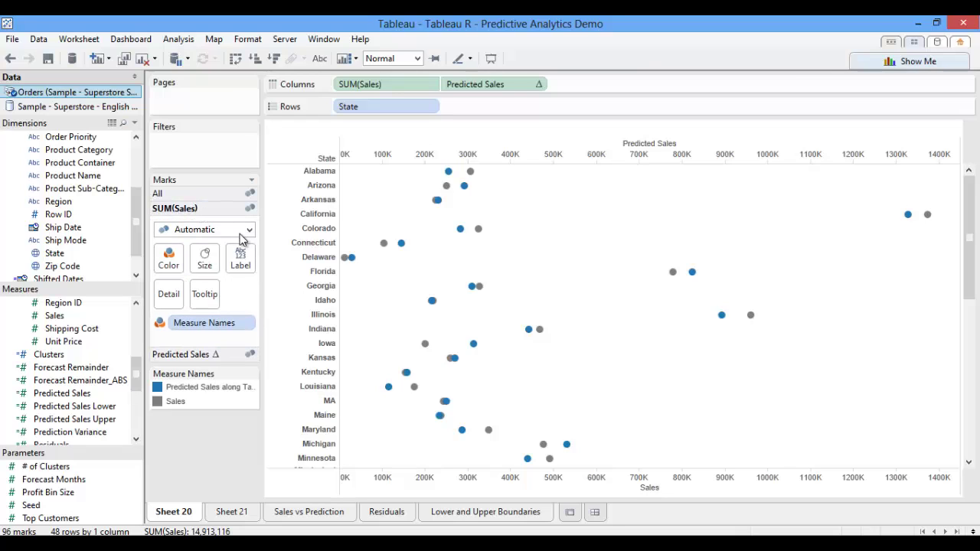
left_click(249, 231)
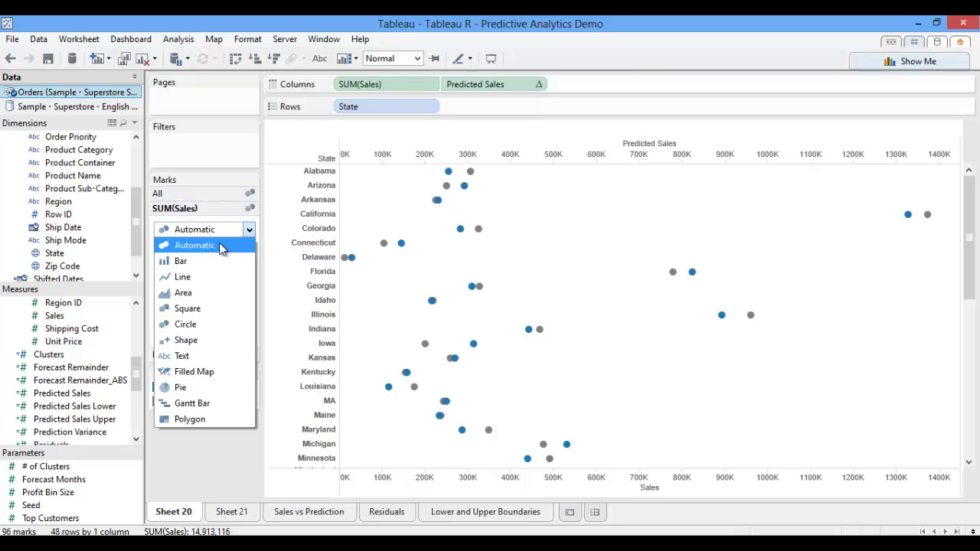
left_click(197, 261)
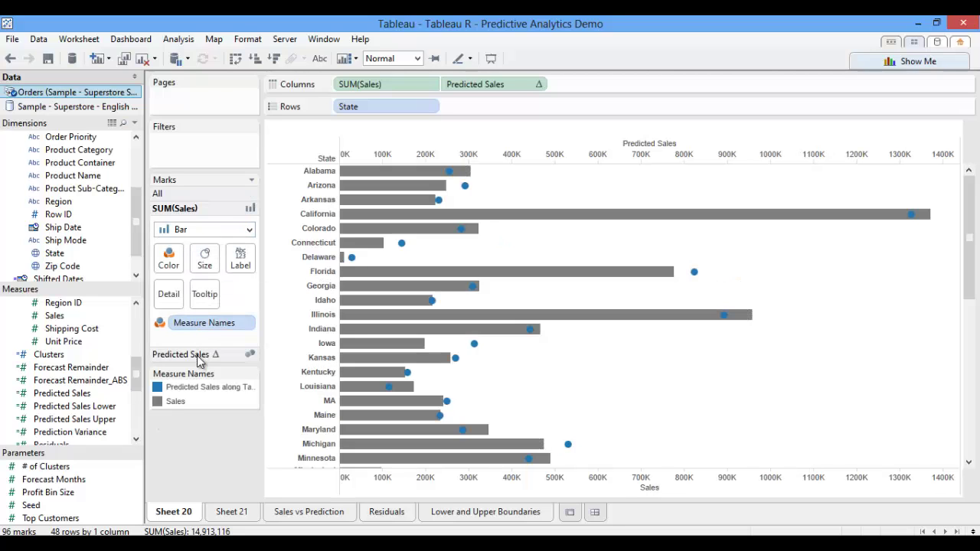
scroll(141, 404, "down", 2)
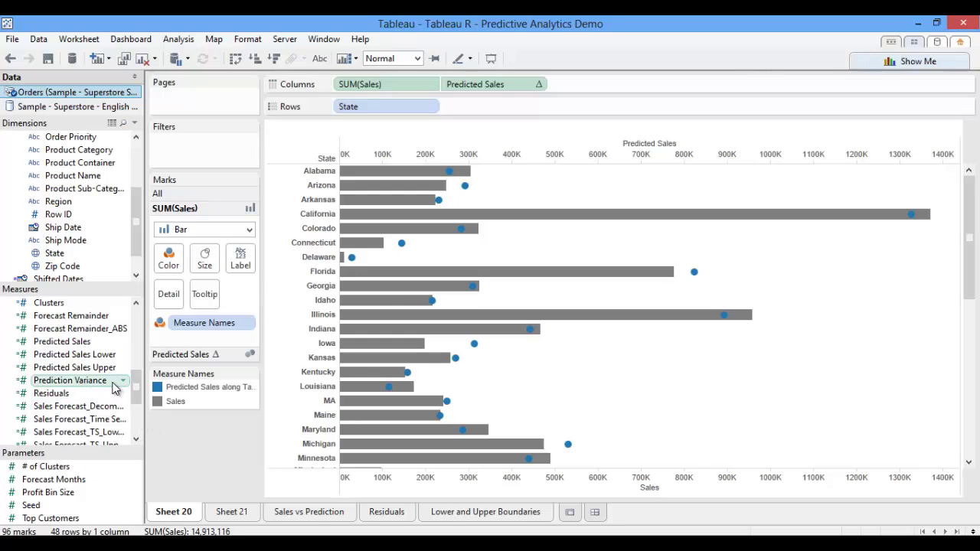
Step: Check the Prediction Variance formula [Predicted Sales] - SUM([Sales]) and select the Predicted Sales marks
right_click(111, 385)
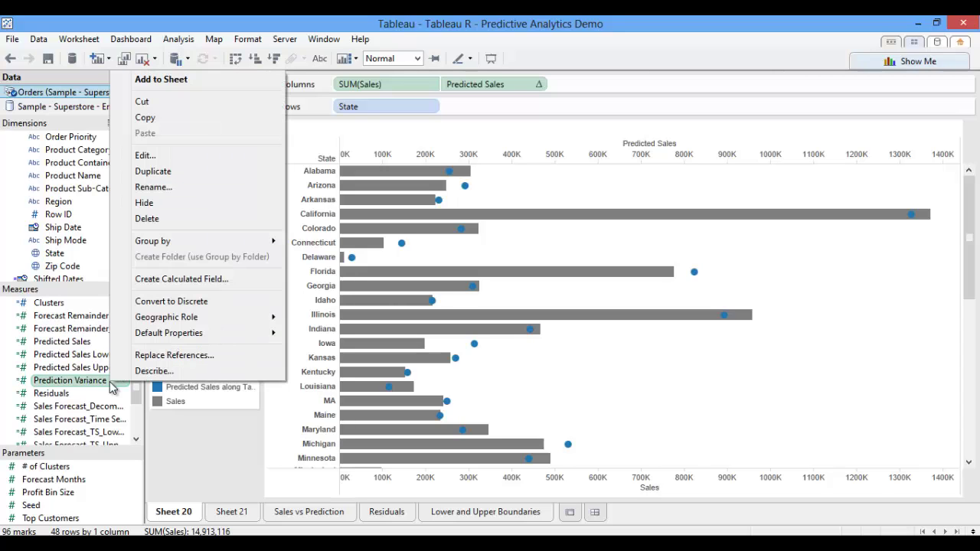
left_click(165, 153)
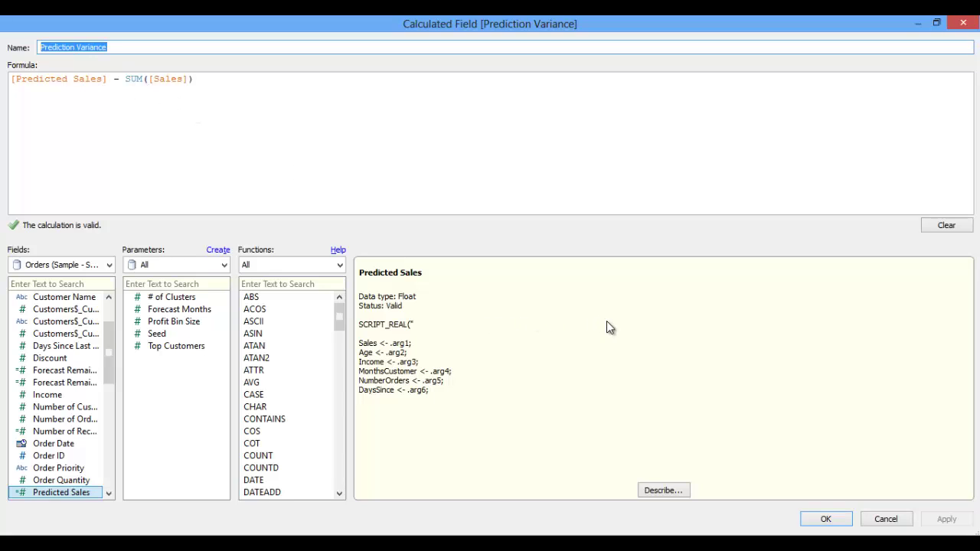
left_click(822, 519)
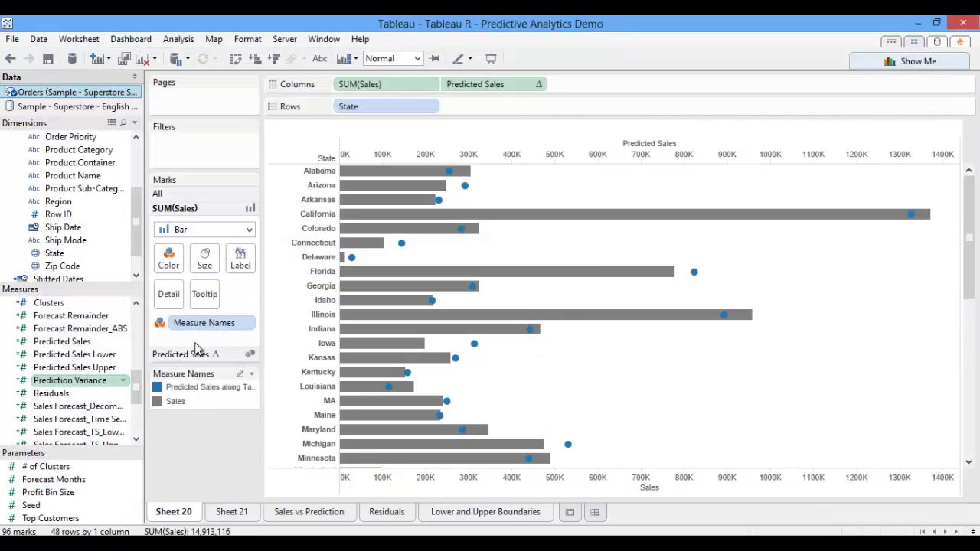
left_click(190, 357)
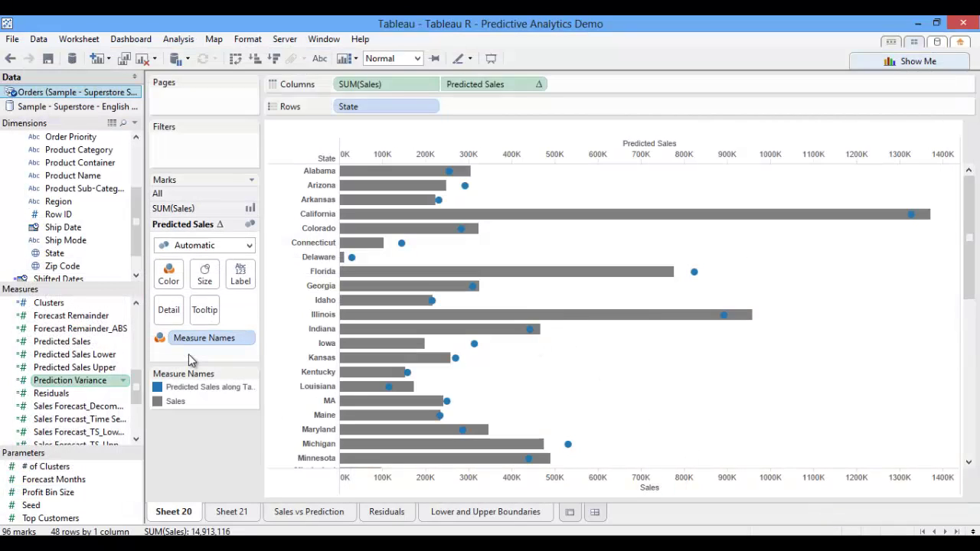
Step: Colour Predicted Sales dots by Prediction Variance and sort states by predicted sales descending
left_click_drag(76, 381, 167, 274)
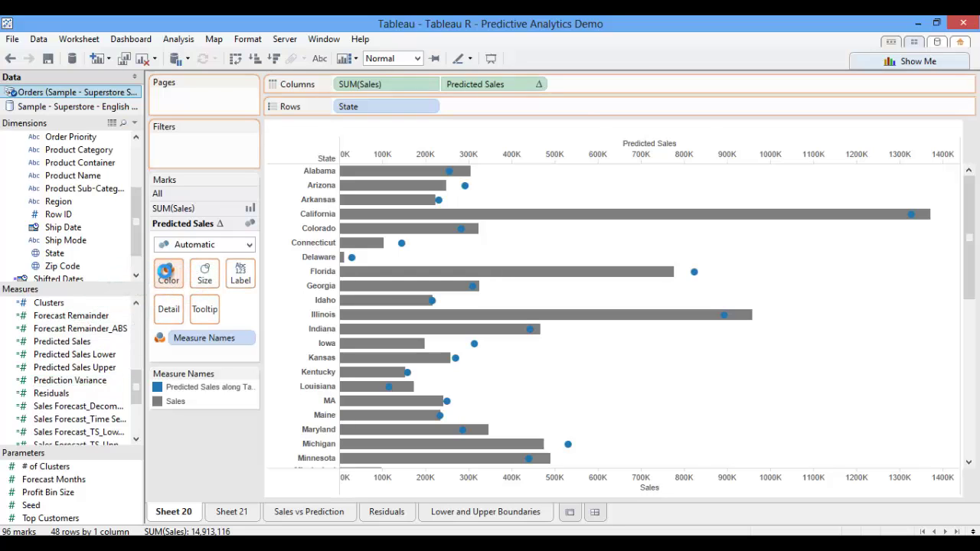
left_click(654, 144)
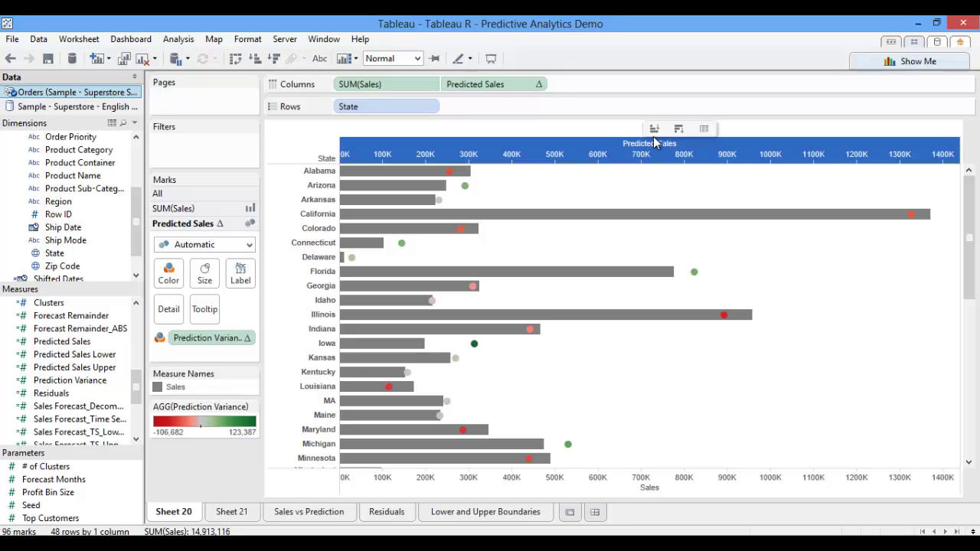
left_click(679, 129)
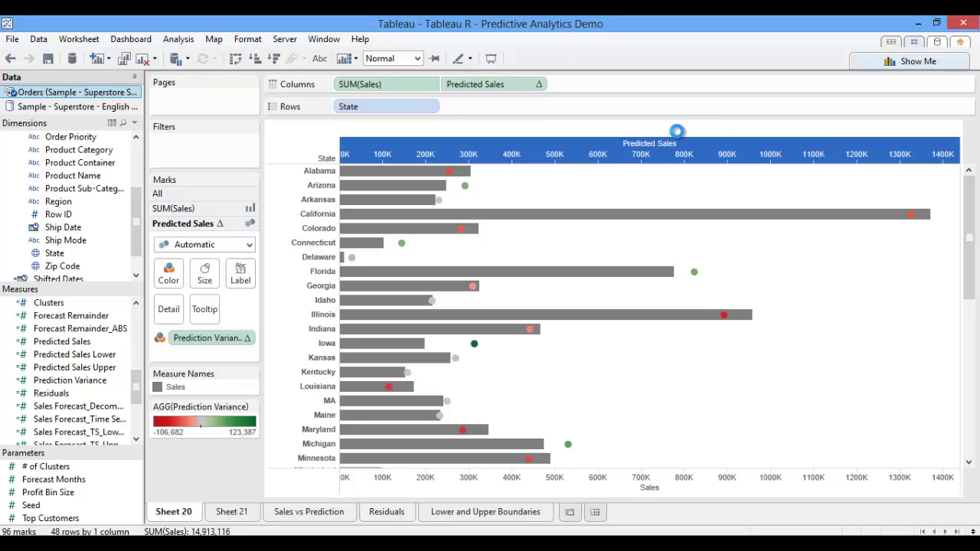
mouse_move(969, 232)
left_mouse_down()
mouse_move(972, 329)
mouse_move(971, 237)
left_mouse_up()
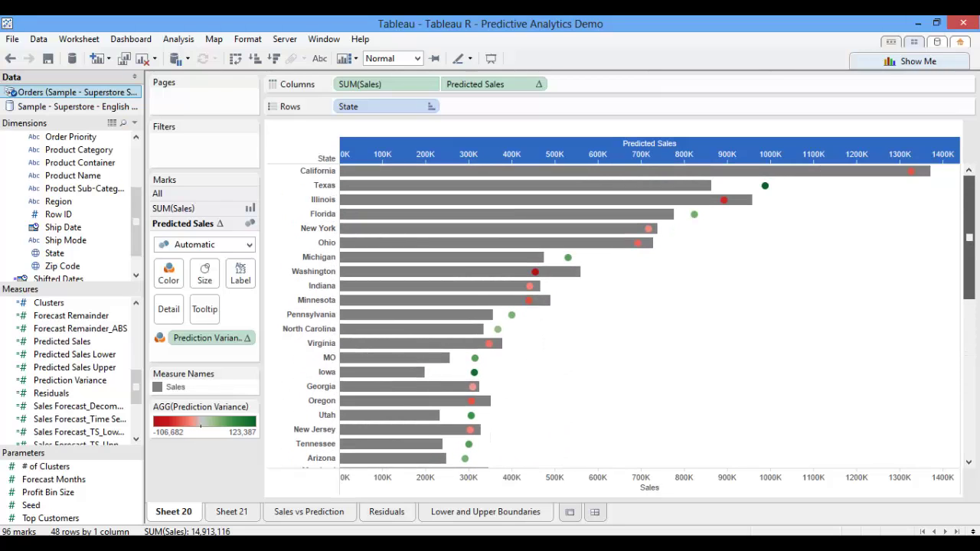
Step: On Sheet 21, plot Predicted Sales against SUM(Sales) with State on Detail, computed along State
left_click(231, 517)
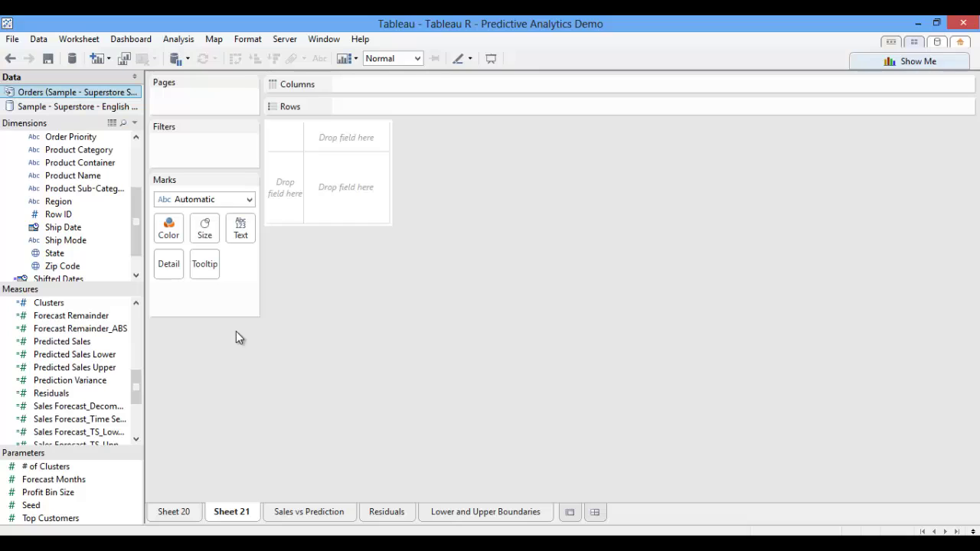
left_click_drag(138, 385, 138, 359)
left_click_drag(60, 369, 364, 131)
left_click_drag(134, 371, 135, 385)
left_click_drag(72, 395, 288, 130)
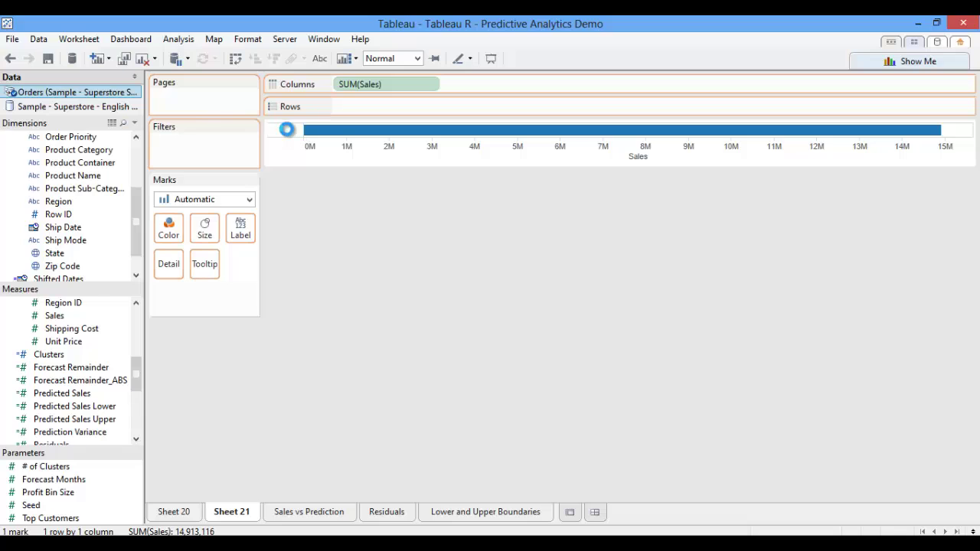
left_click_drag(55, 261, 168, 265)
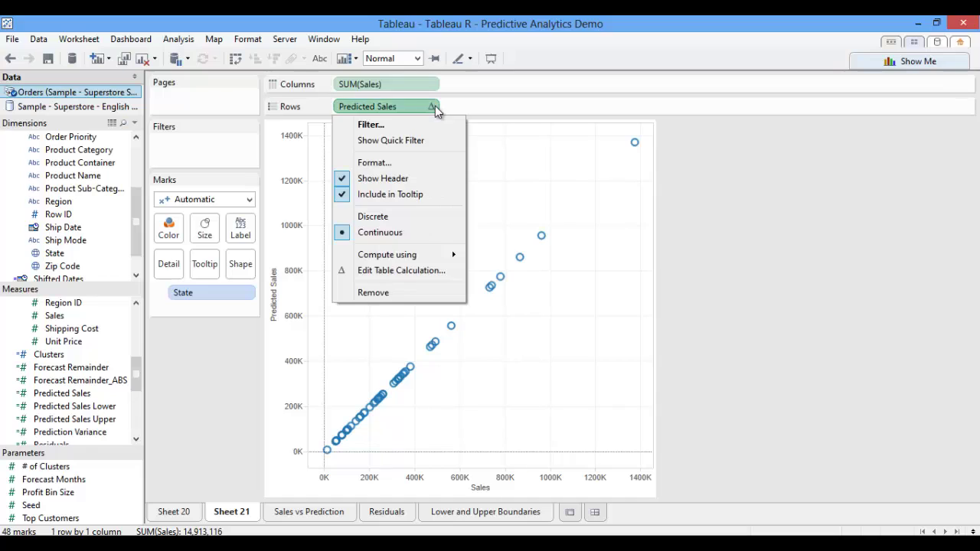
mouse_move(414, 254)
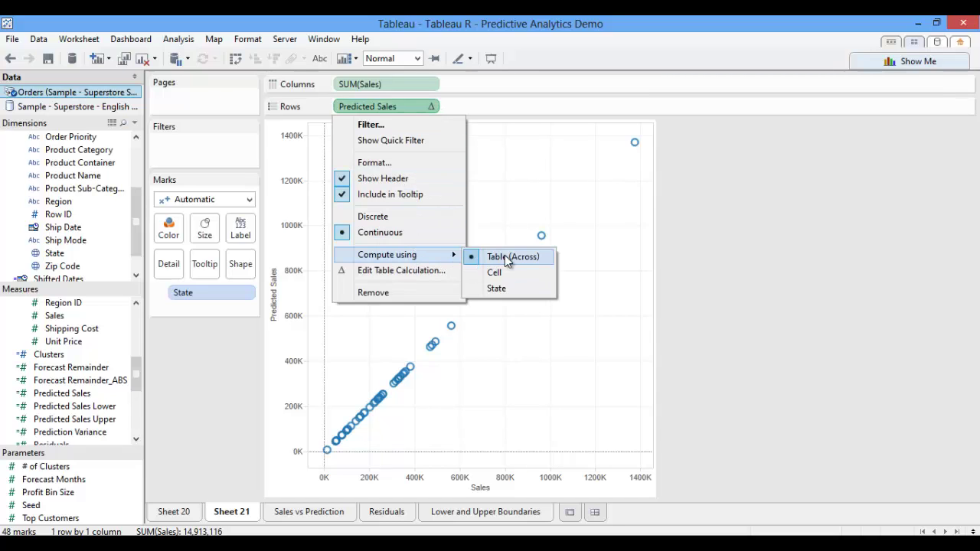
left_click(523, 296)
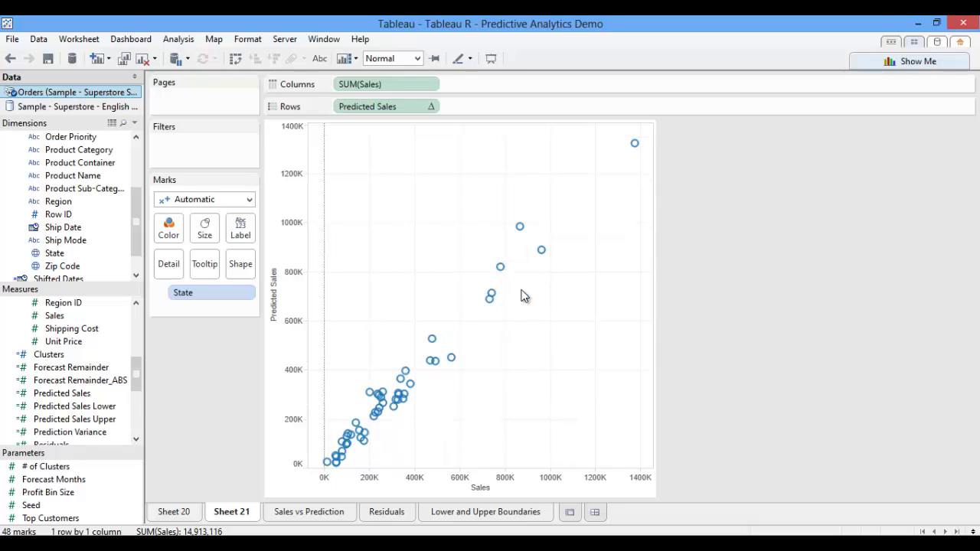
Step: Show trend lines, colour the scatter by Region, and add Product Category to Detail
right_click(474, 343)
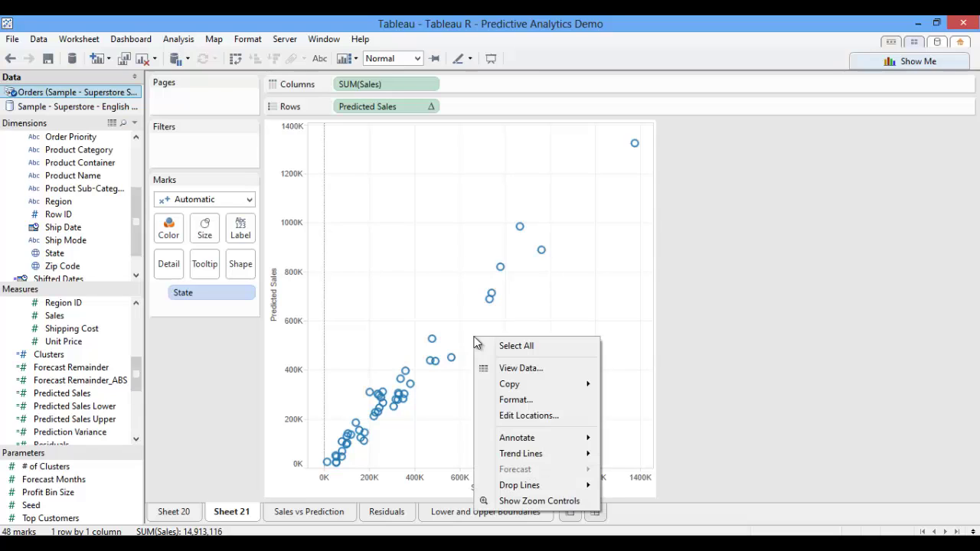
mouse_move(532, 456)
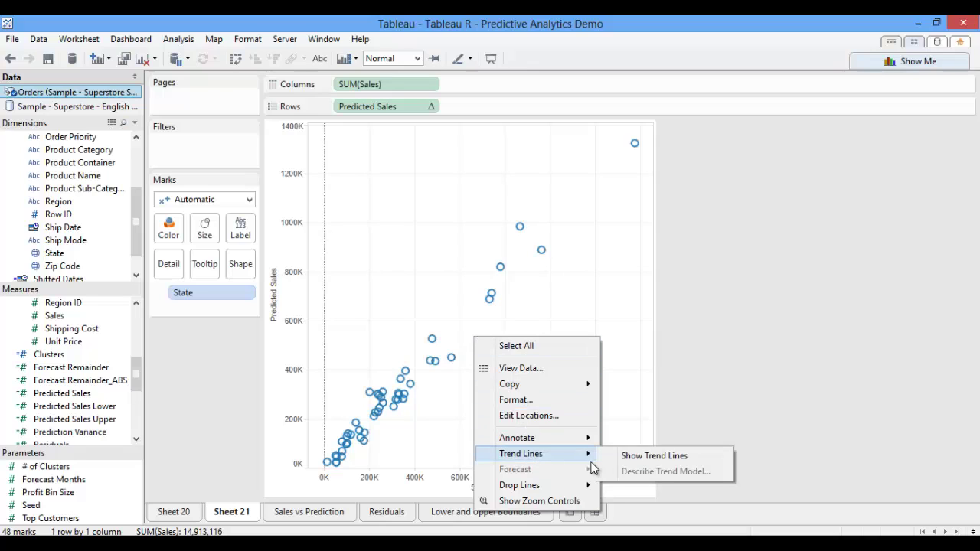
left_click(625, 458)
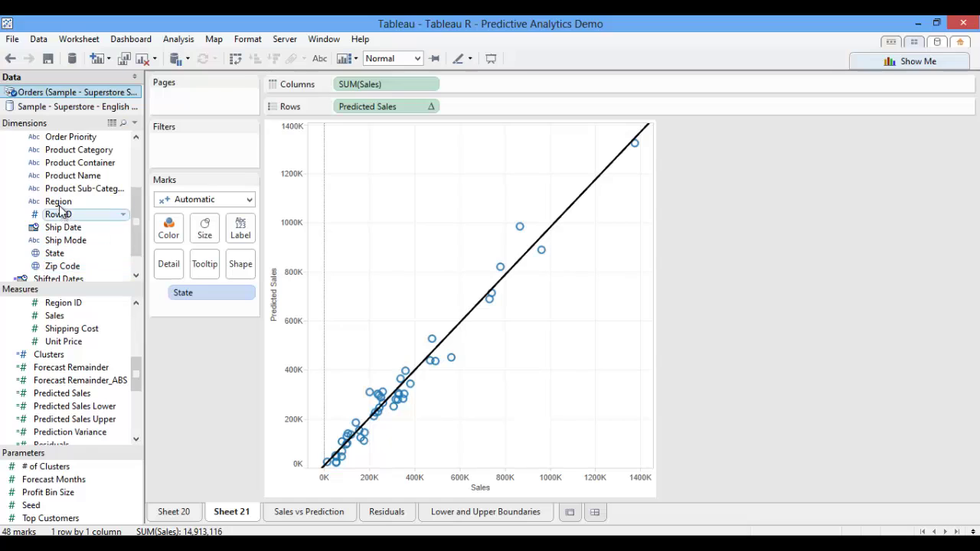
left_click_drag(54, 201, 169, 268)
left_click(88, 217)
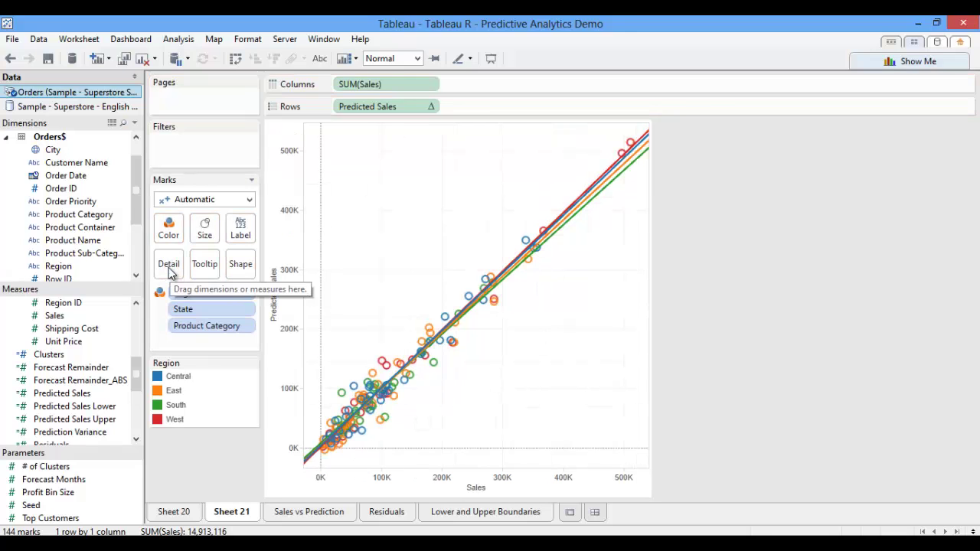